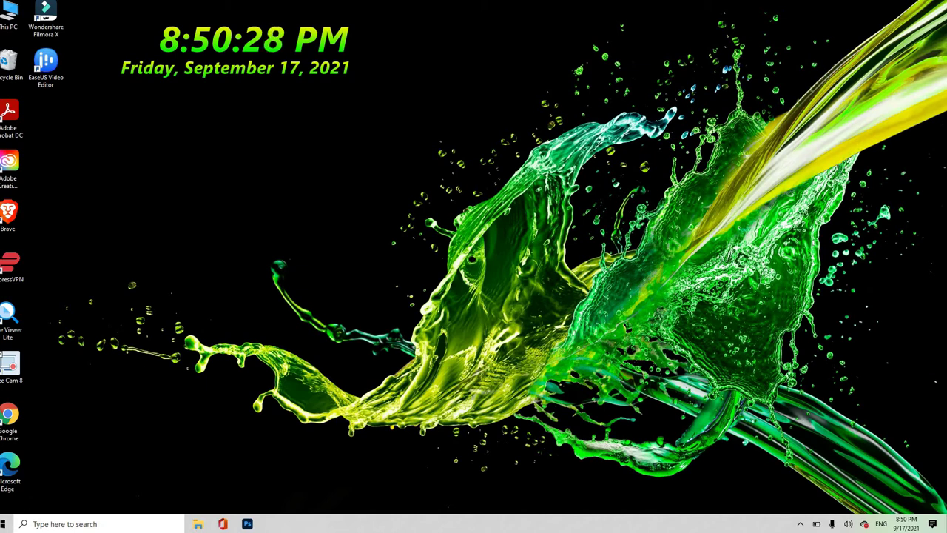
# Open the Start menu and scroll the app list down toward Google Chrome
pyautogui.click(3, 523)
pyautogui.scroll(-6, 63, 416)
pyautogui.scroll(-5, 63, 417)
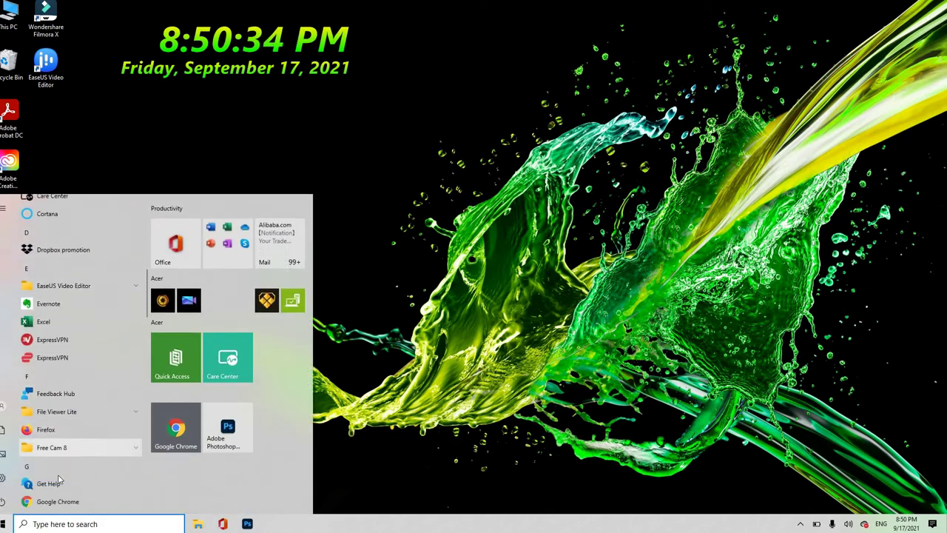
# Launch Google Chrome, move its window lower, and search Google for DesktopDigitalClock 3.61
pyautogui.click(70, 387)
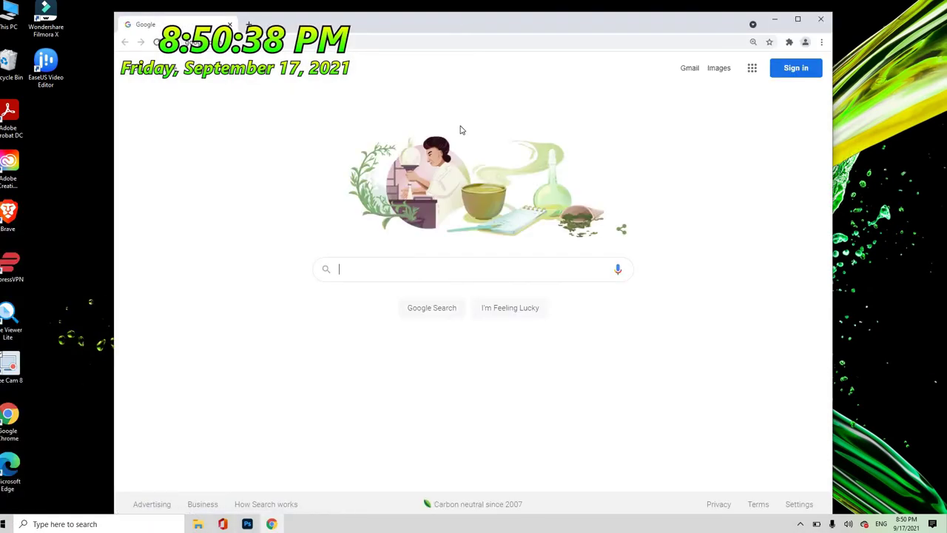
pyautogui.moveTo(256, 26); pyautogui.dragTo(260, 130)
pyautogui.click(250, 143)
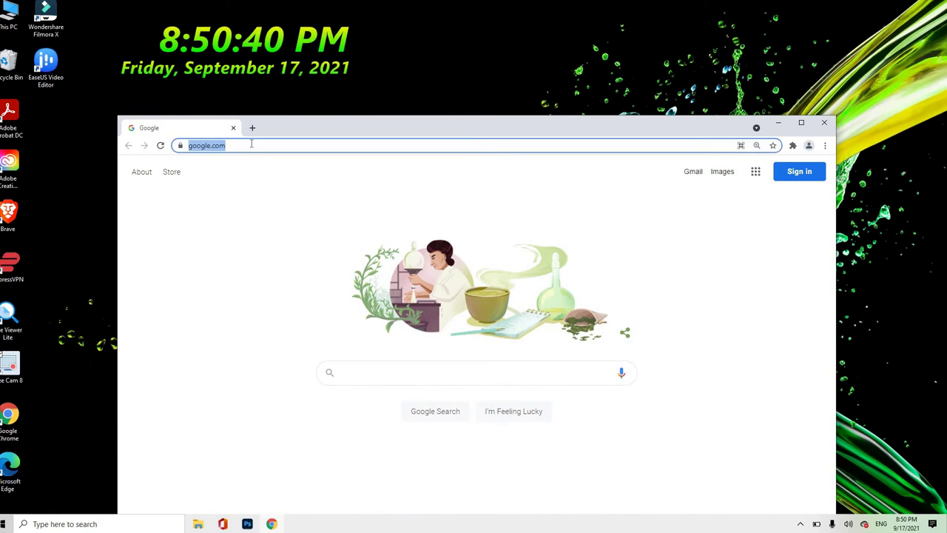
pyautogui.write('digital')
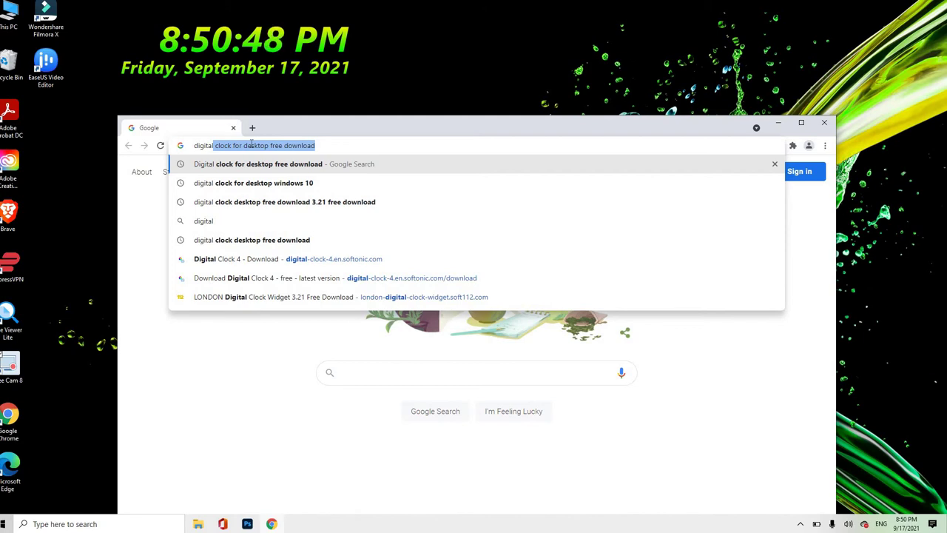
pyautogui.press('BackSpace')
pyautogui.press('BackSpace')
pyautogui.press('BackSpace')
pyautogui.press('BackSpace')
pyautogui.press('BackSpace')
pyautogui.press('BackSpace')
pyautogui.press('BackSpace')
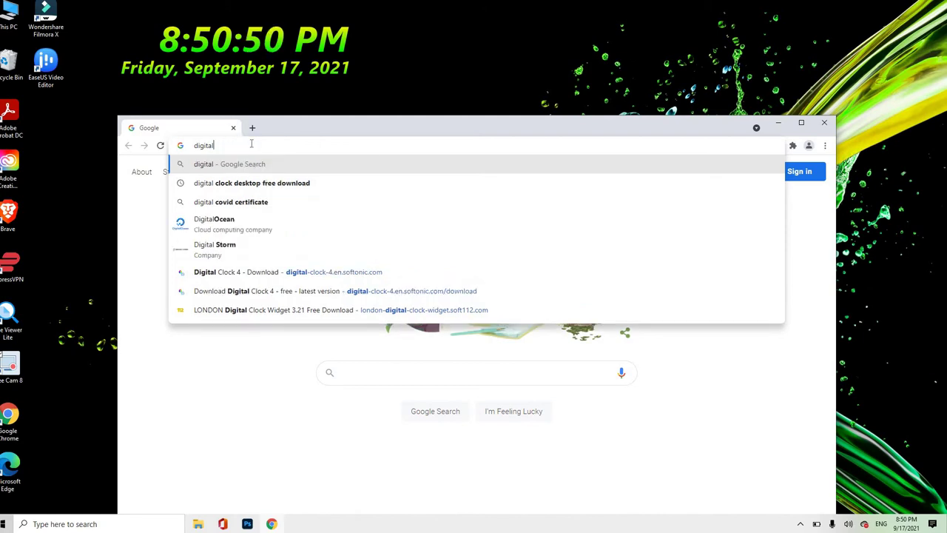
pyautogui.press('BackSpace')
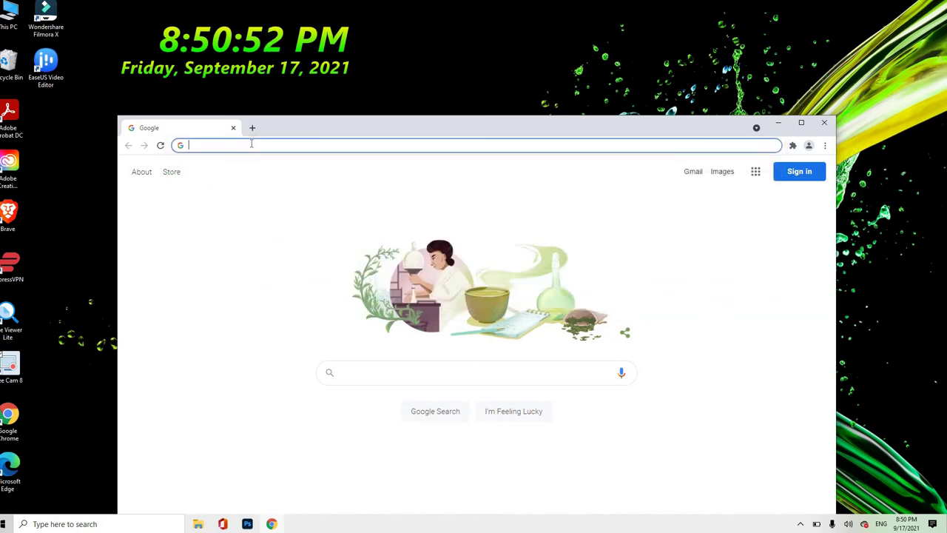
pyautogui.write('desk')
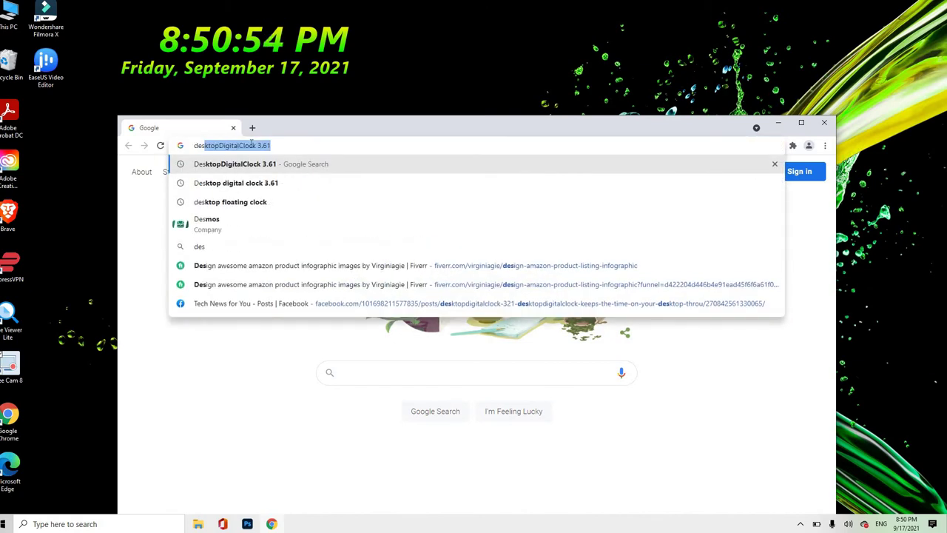
pyautogui.write('topd')
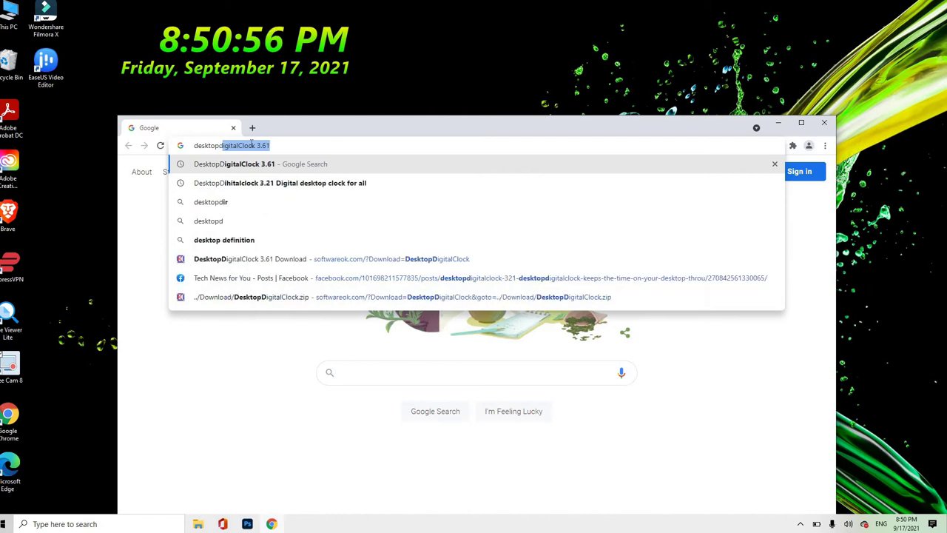
pyautogui.write('igitalc')
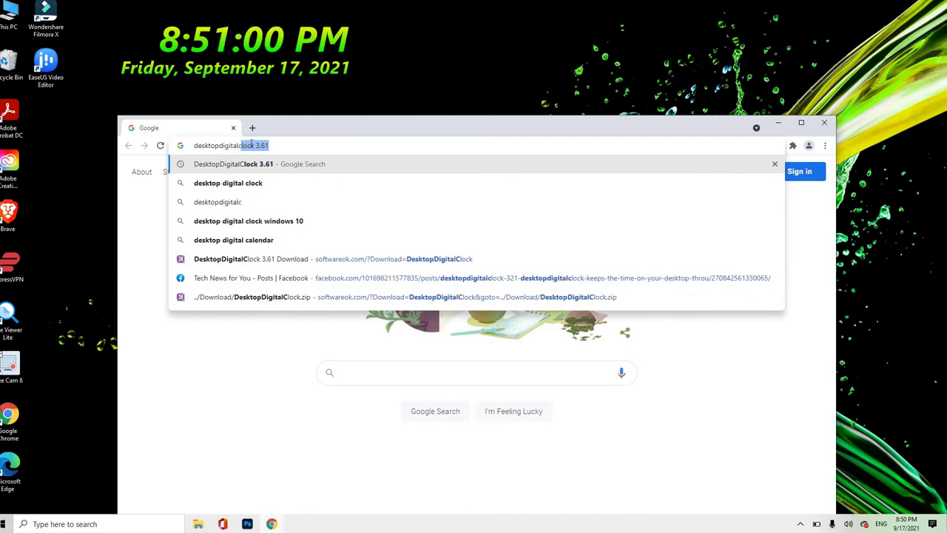
pyautogui.write('lock')
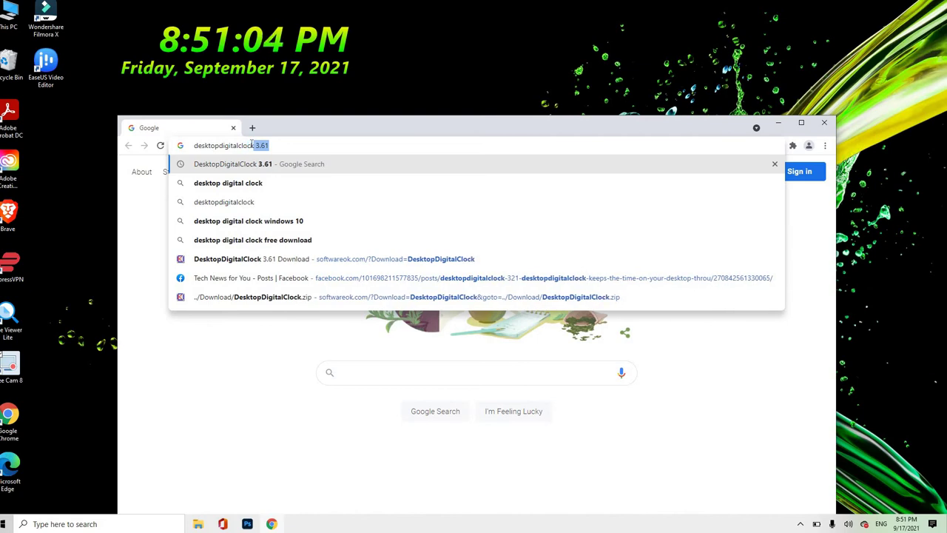
pyautogui.press('Return')
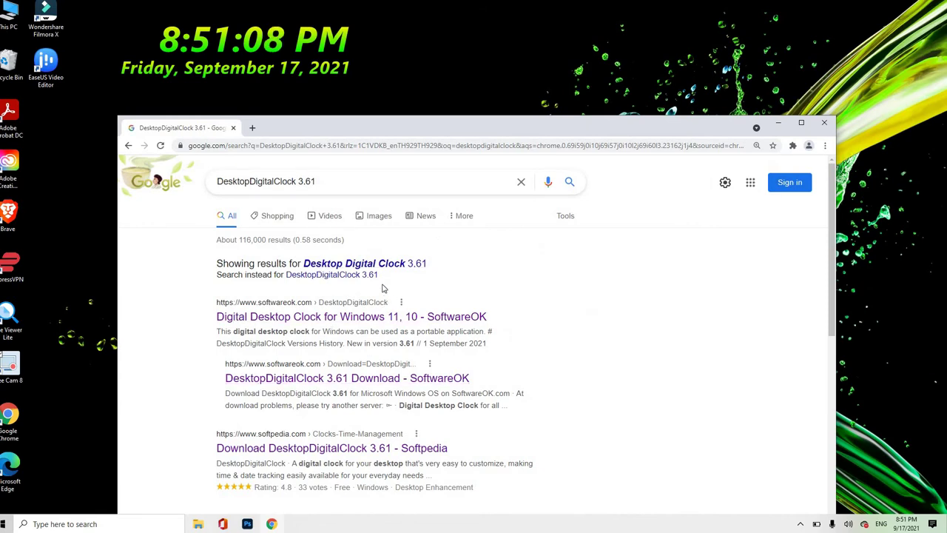
# Download DesktopDigitalClock.zip from the SoftwareOK DesktopDigitalClock 3.61 page
pyautogui.scroll(-1, 382, 283)
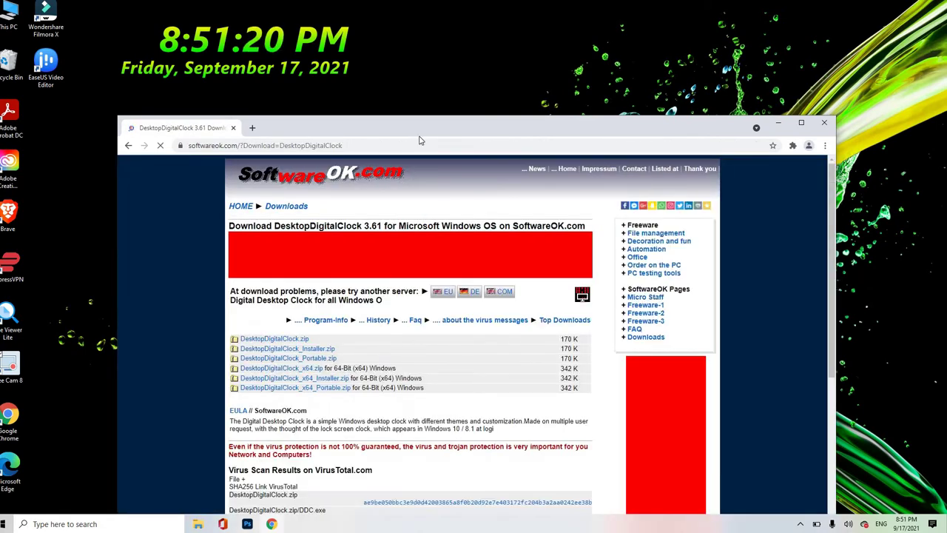
pyautogui.moveTo(463, 128); pyautogui.dragTo(426, 24)
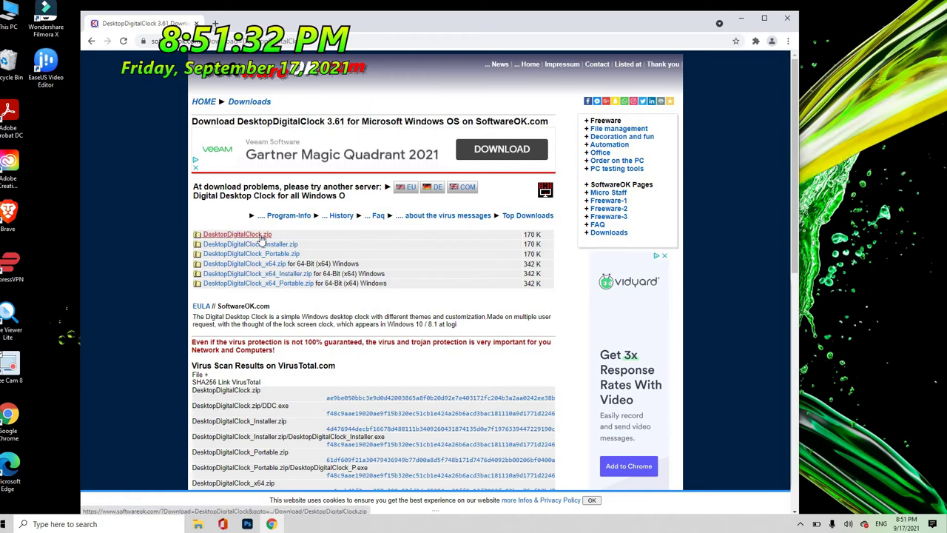
pyautogui.click(261, 235)
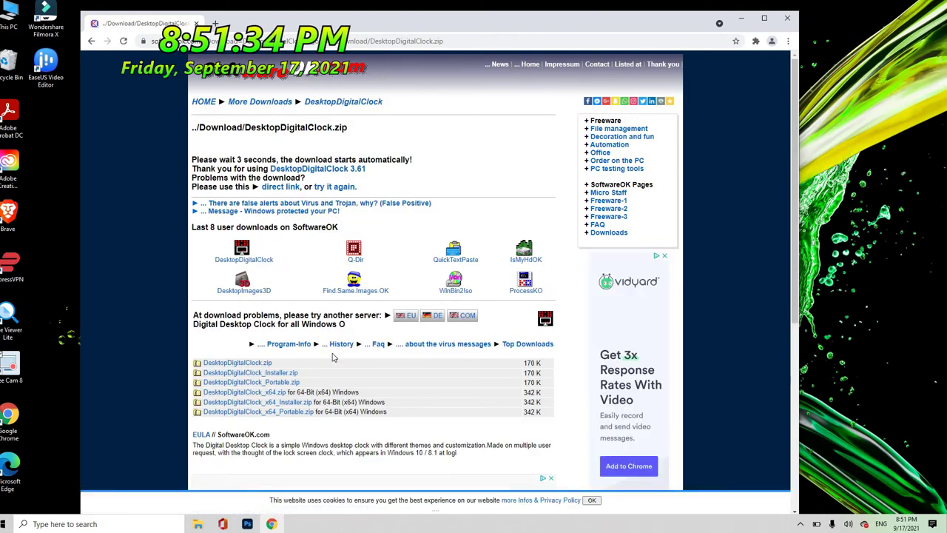
pyautogui.scroll(-1, 339, 375)
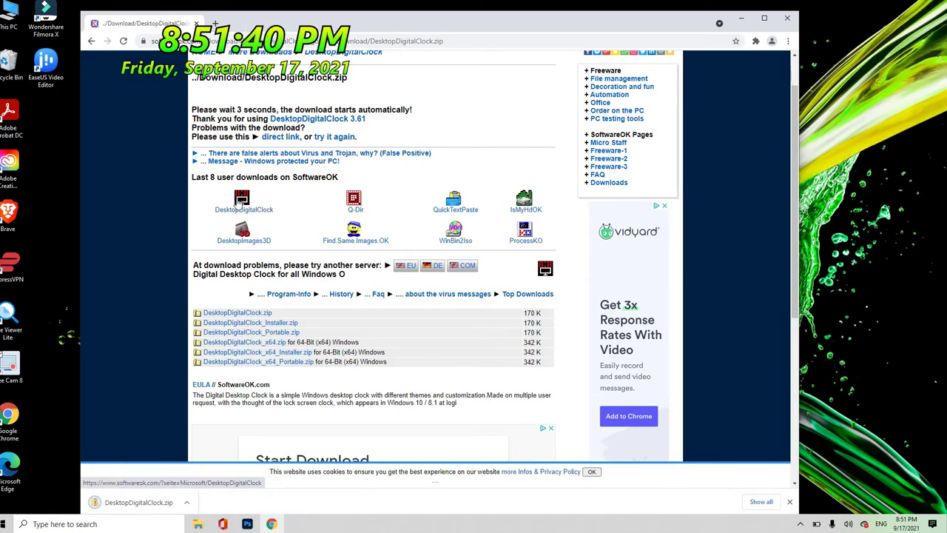
# Open DesktopDigitalClock.zip from Downloads in File Explorer to reveal the DDC application
pyautogui.click(198, 524)
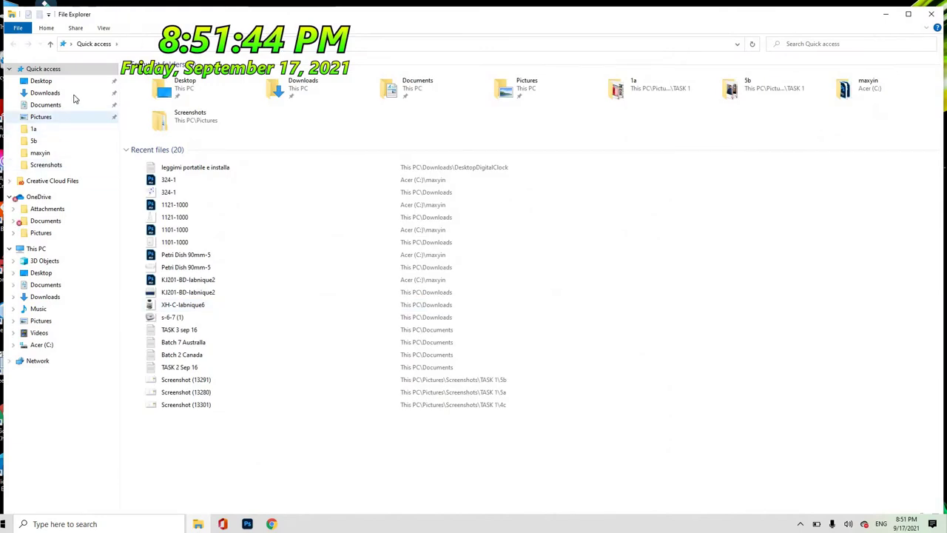
pyautogui.click(71, 98)
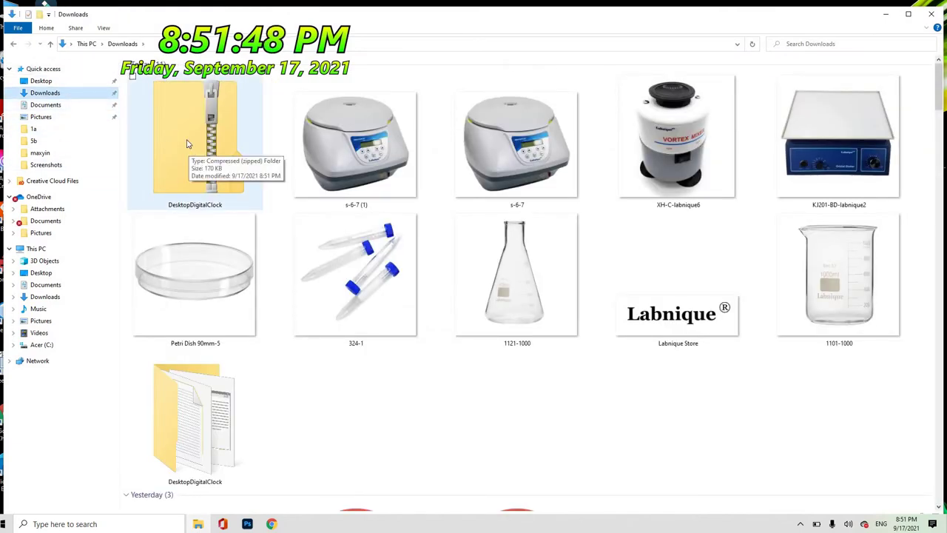
pyautogui.doubleClick(187, 144)
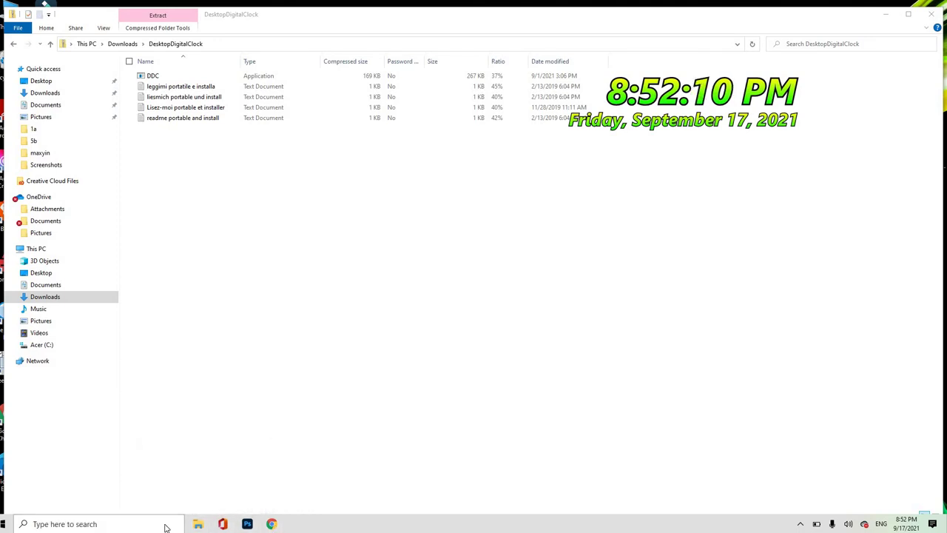
pyautogui.click(165, 525)
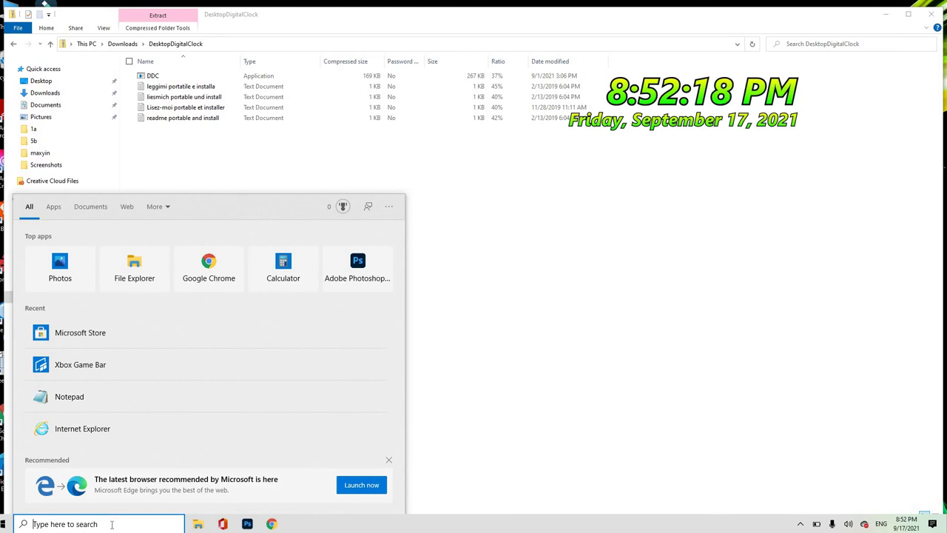
# Search Windows for 'microsoft sto' and launch the Microsoft Store app
pyautogui.write('mic')
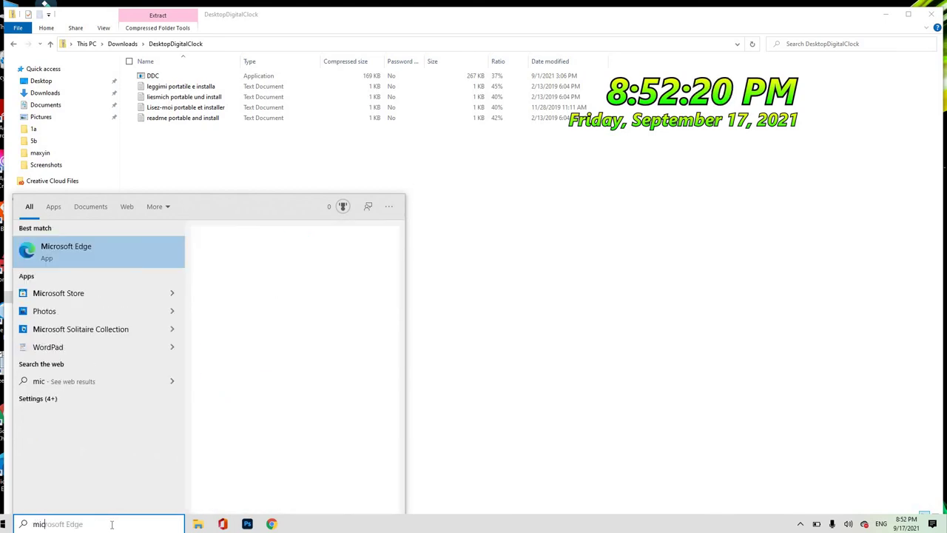
pyautogui.write('rosoft store')
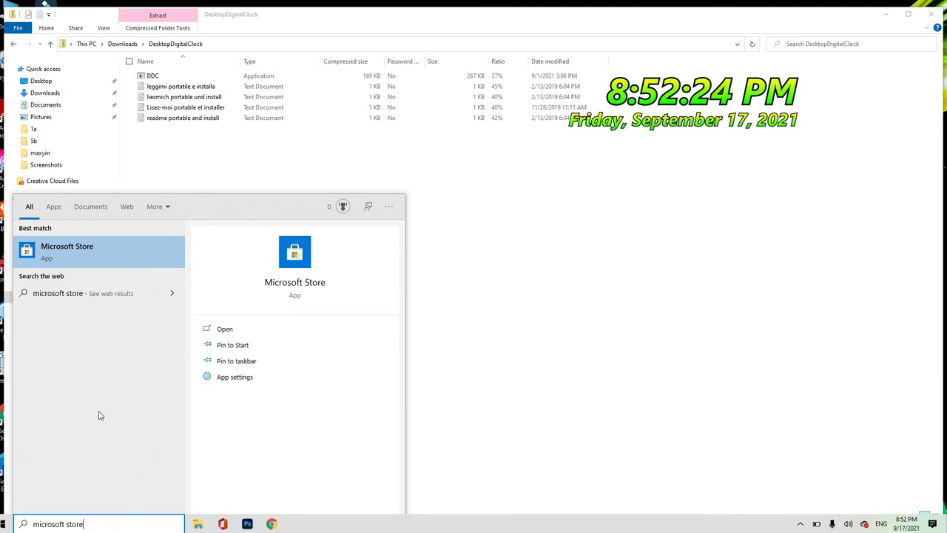
pyautogui.click(104, 252)
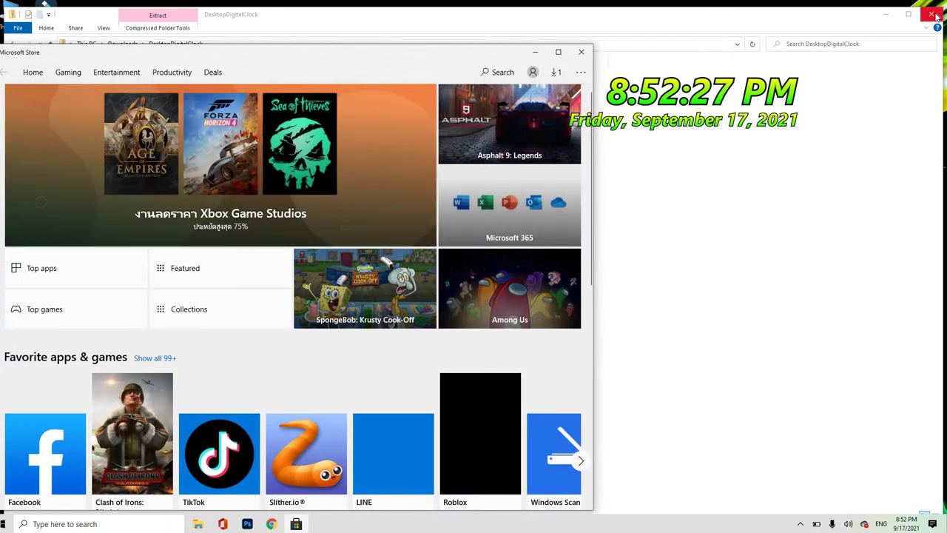
# Close the File Explorer window, then the Chrome window
pyautogui.click(932, 15)
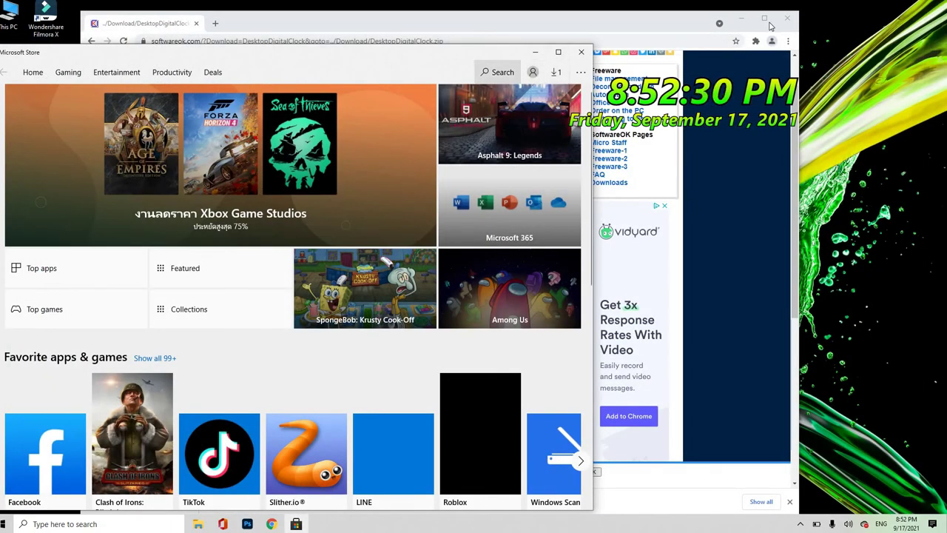
pyautogui.click(789, 20)
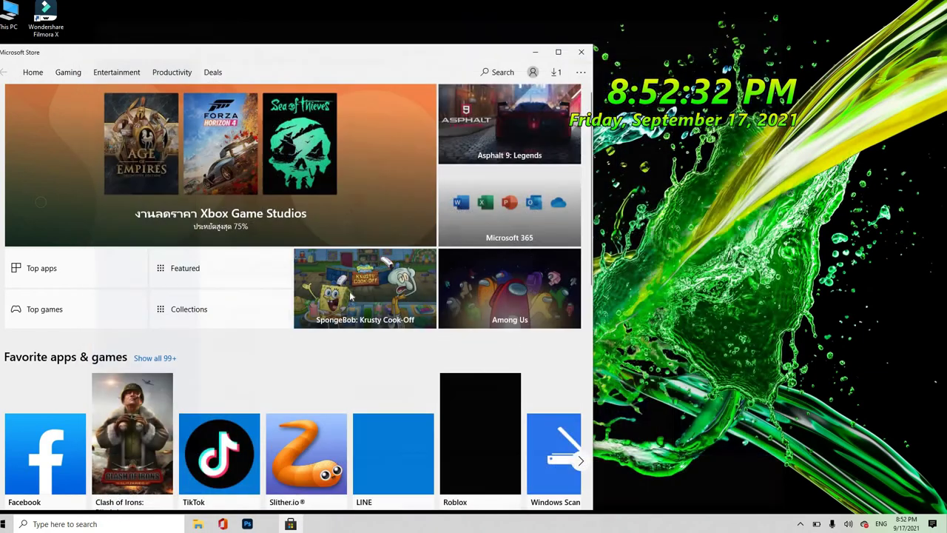
# Enter 'analog clock' in the Microsoft Store search box
pyautogui.click(502, 72)
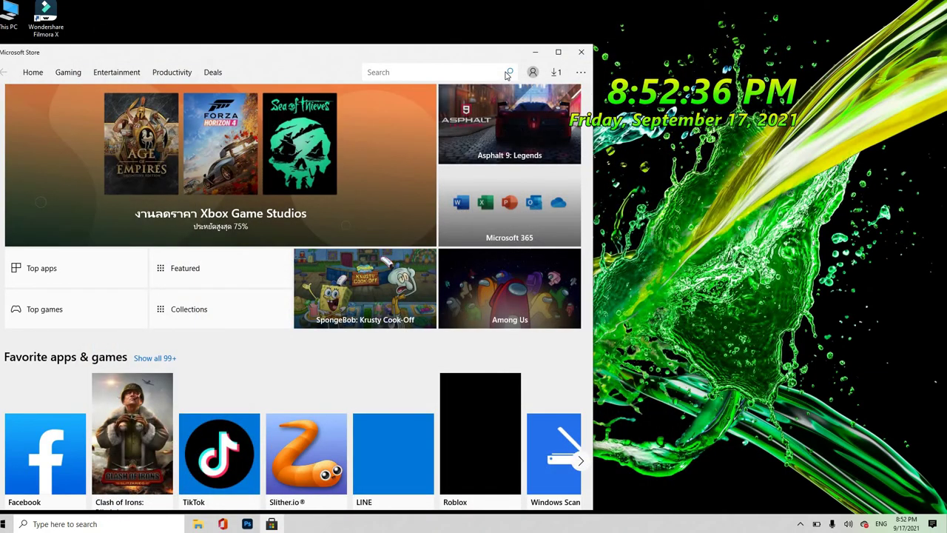
pyautogui.write('analog clo')
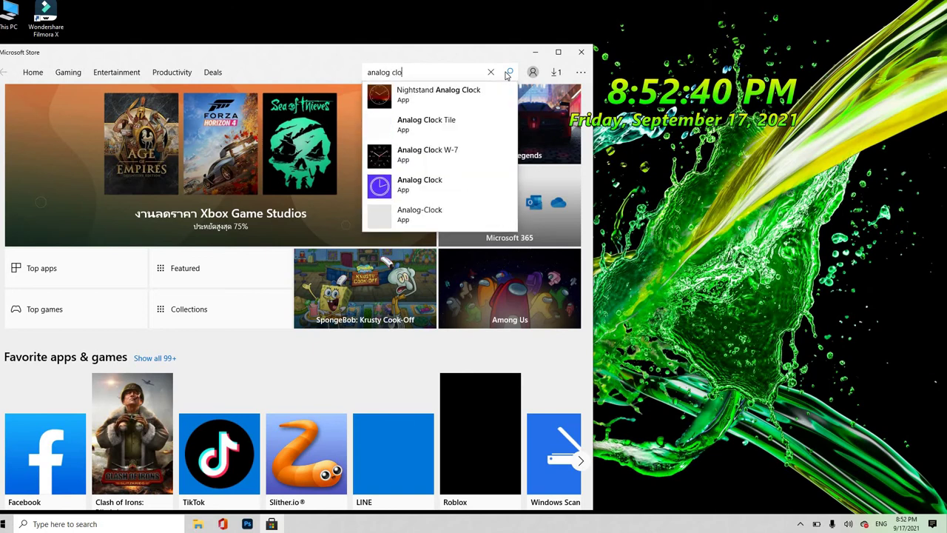
pyautogui.write('ck')
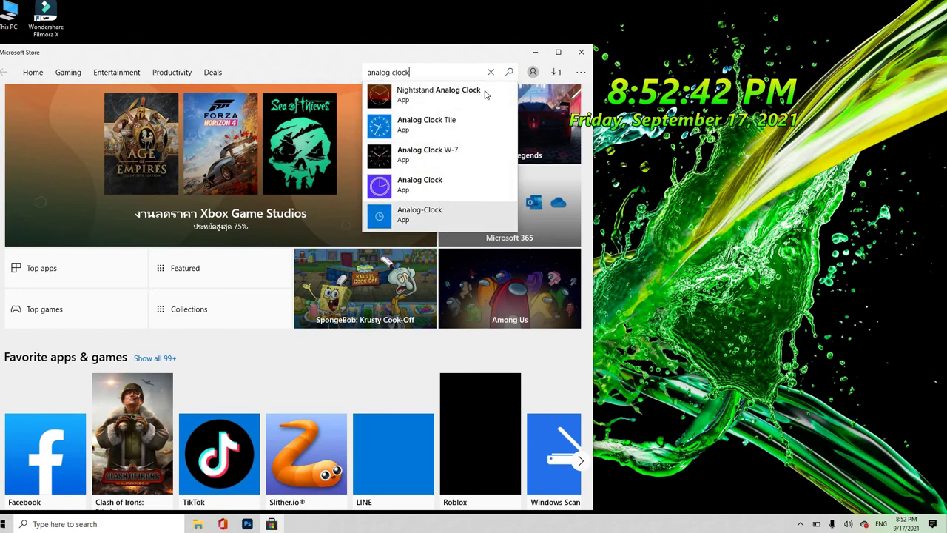
# Open the Analog Clock Tile listing, scroll through it, and advance the related clocks carousel
pyautogui.click(434, 131)
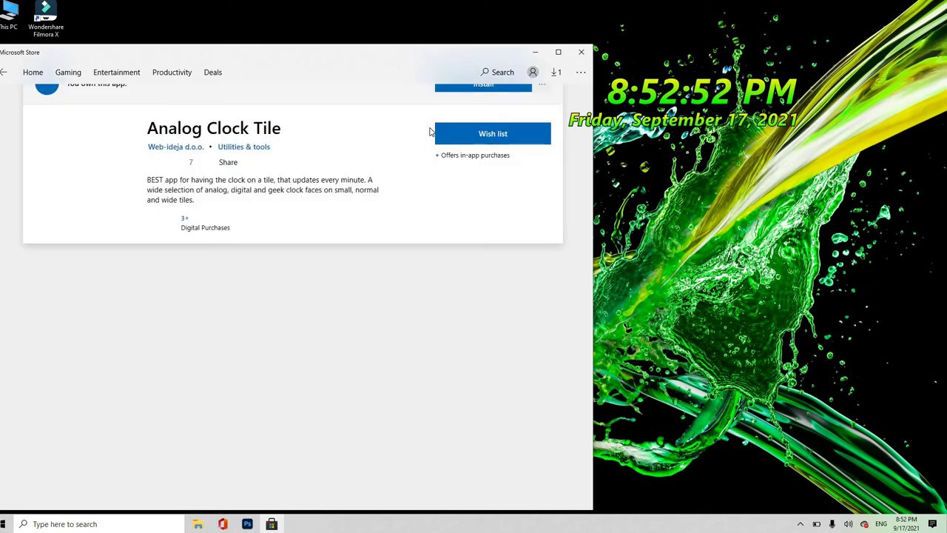
pyautogui.moveTo(259, 60); pyautogui.dragTo(344, 40)
pyautogui.scroll(-2, 260, 304)
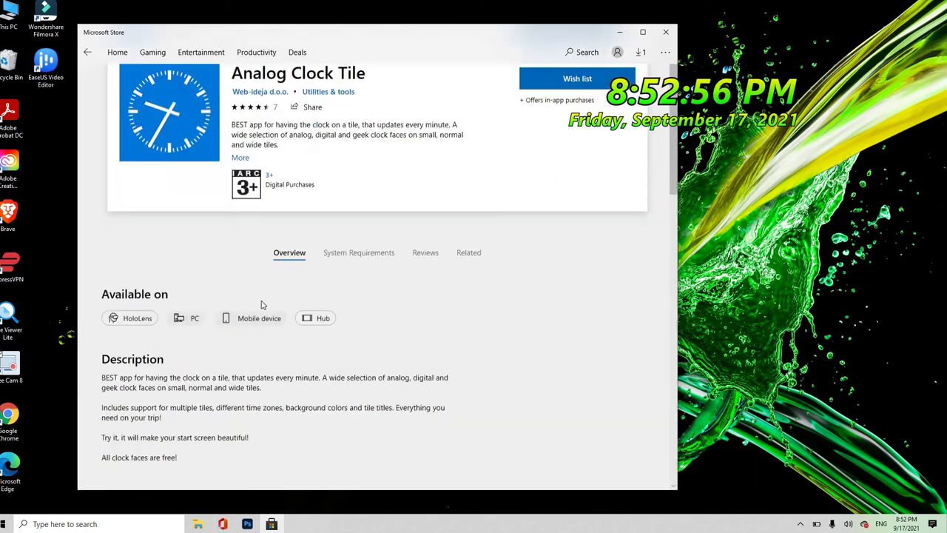
pyautogui.scroll(2, 270, 194)
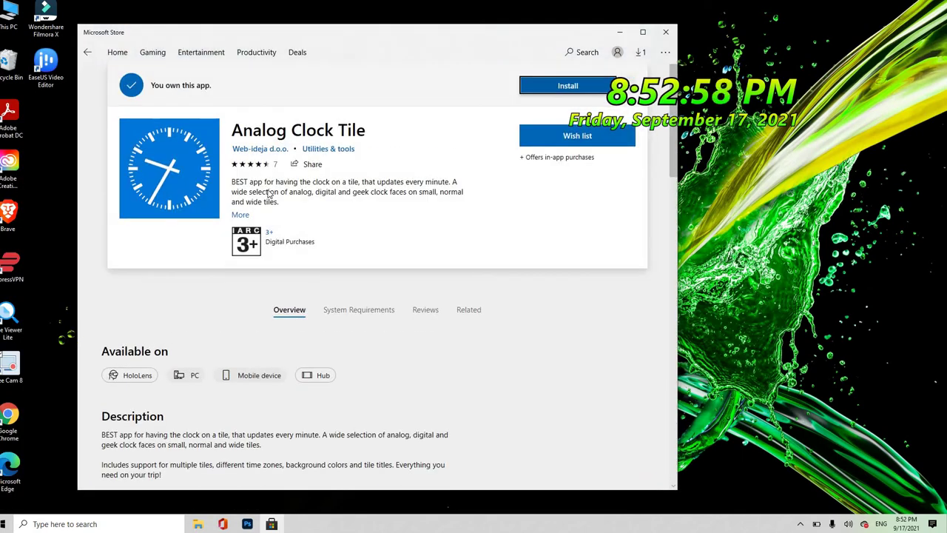
pyautogui.scroll(-3, 269, 193)
pyautogui.scroll(3, 269, 194)
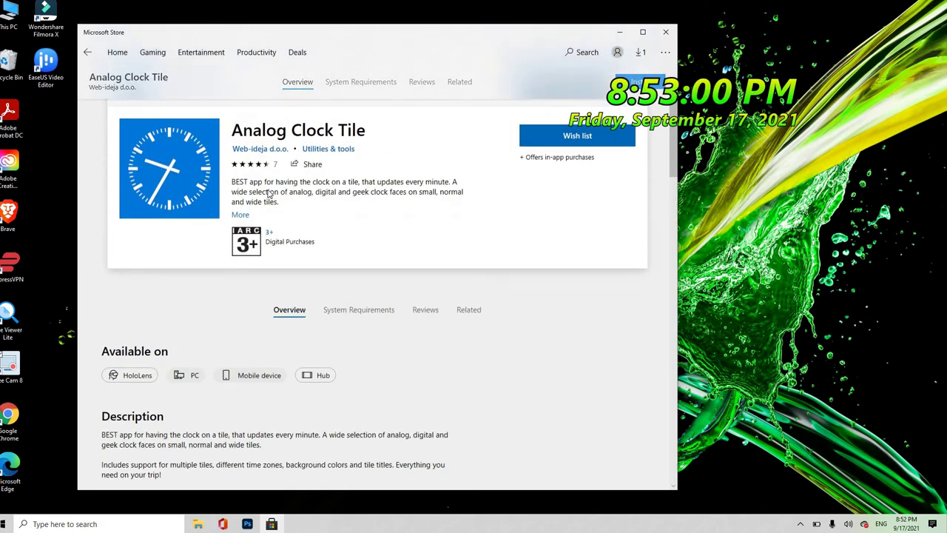
pyautogui.scroll(-8, 269, 194)
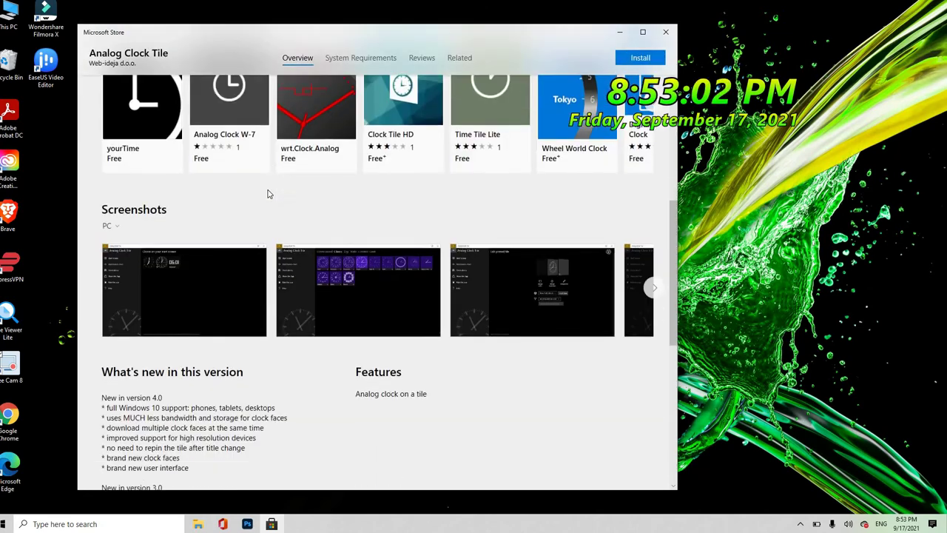
pyautogui.scroll(-2, 269, 194)
pyautogui.scroll(5, 270, 196)
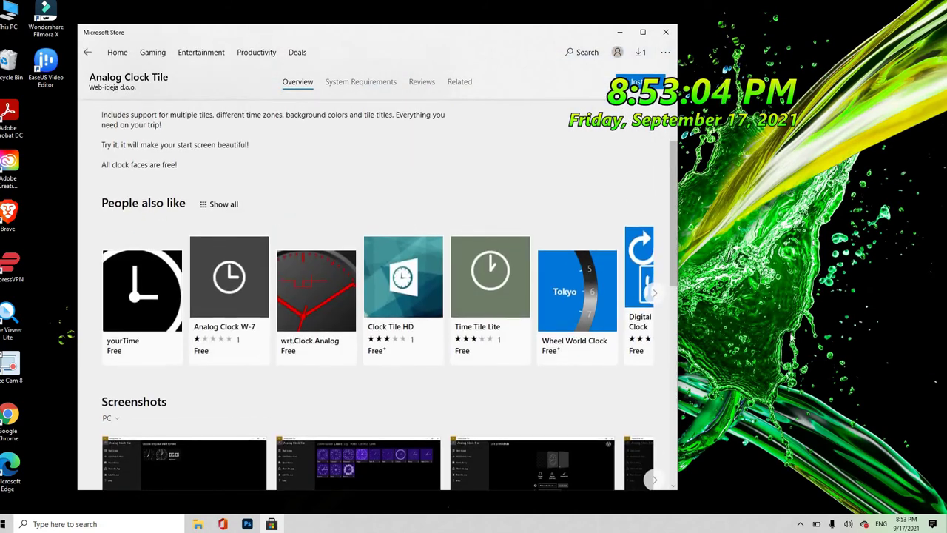
pyautogui.click(654, 293)
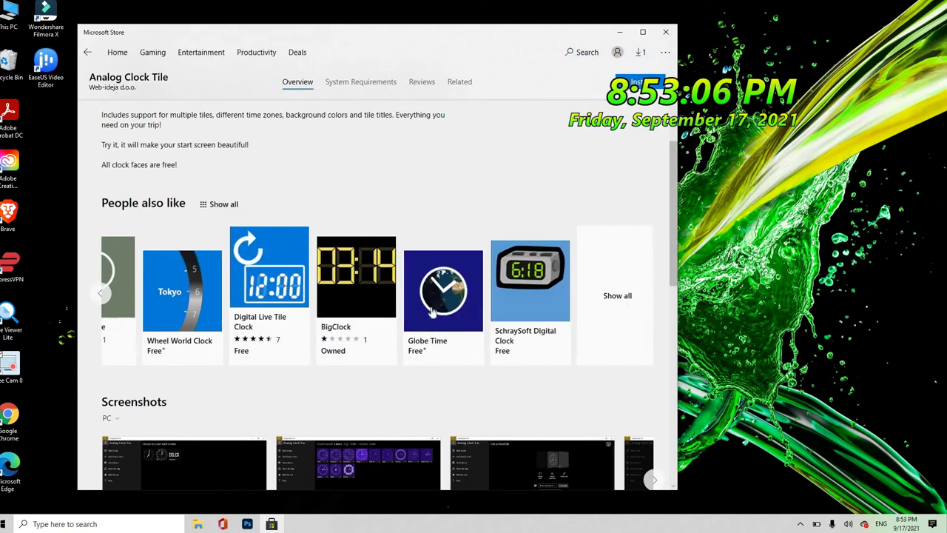
# Show all related clock apps and scroll the grid to Date and Time Clock World Timezone
pyautogui.click(606, 297)
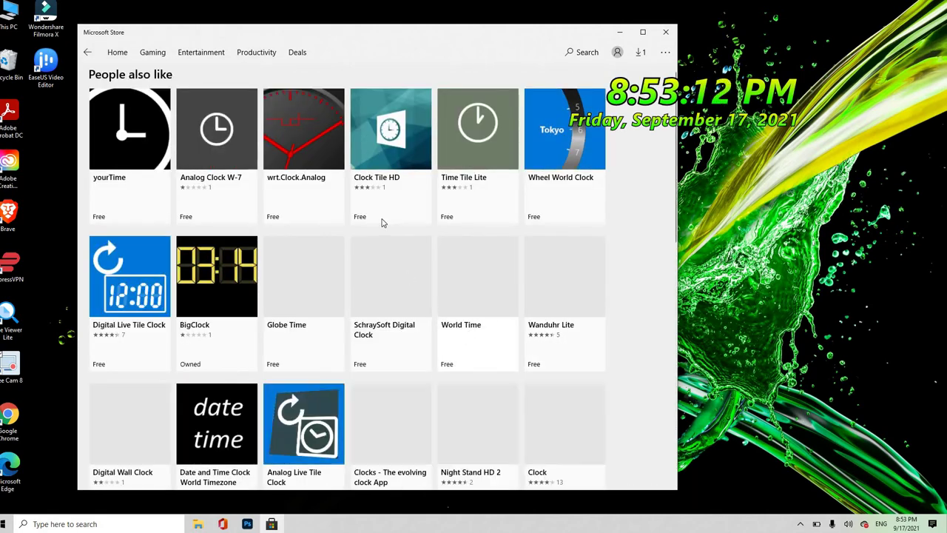
pyautogui.scroll(-5, 382, 222)
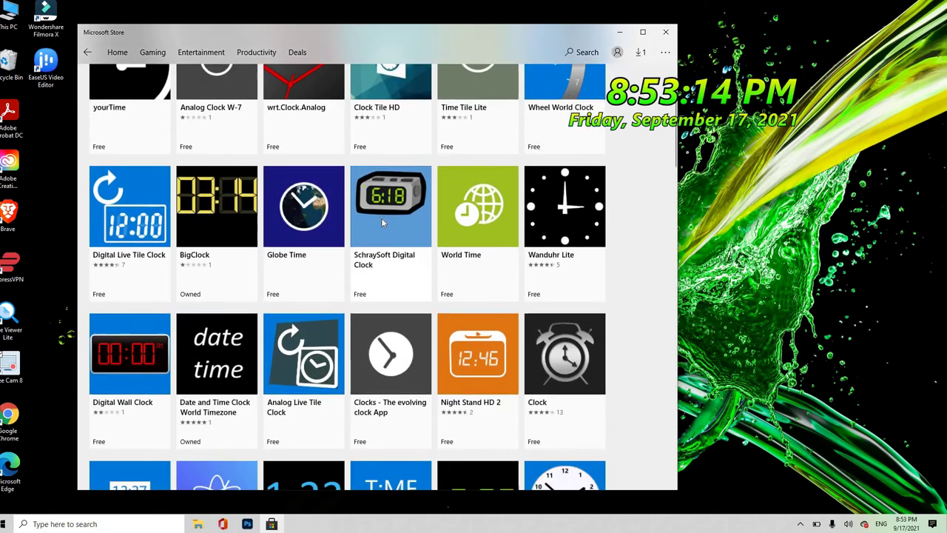
pyautogui.scroll(-4, 383, 222)
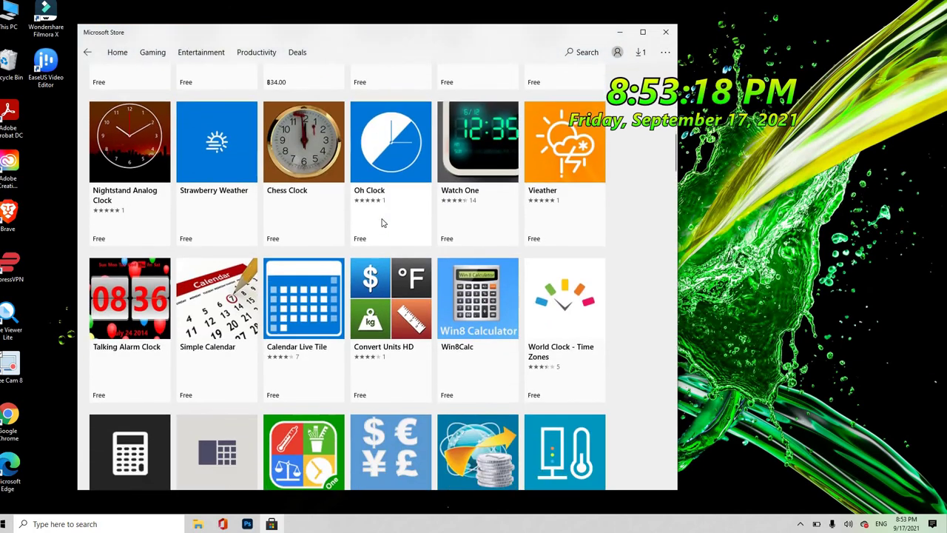
pyautogui.scroll(-3, 382, 222)
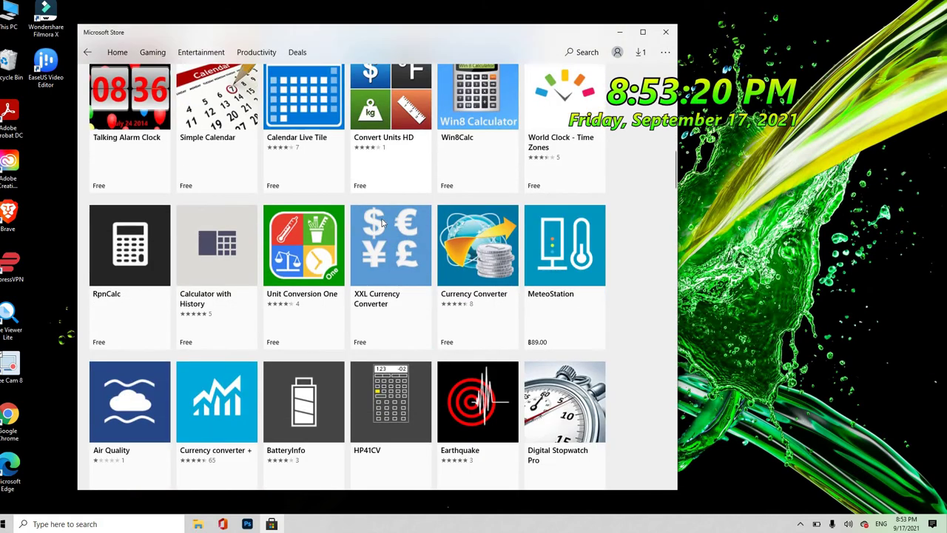
pyautogui.scroll(-3, 383, 222)
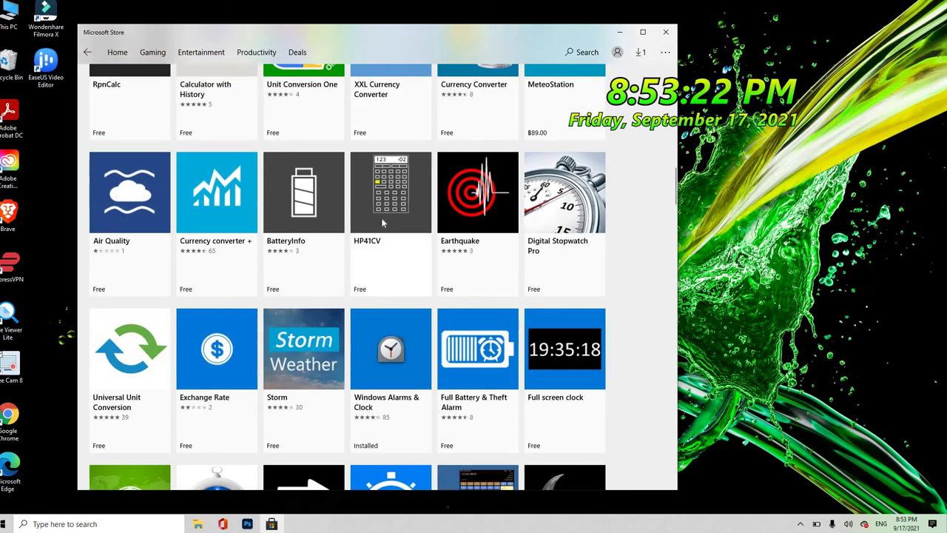
pyautogui.scroll(-4, 383, 222)
pyautogui.scroll(-5, 382, 221)
pyautogui.scroll(-6, 382, 222)
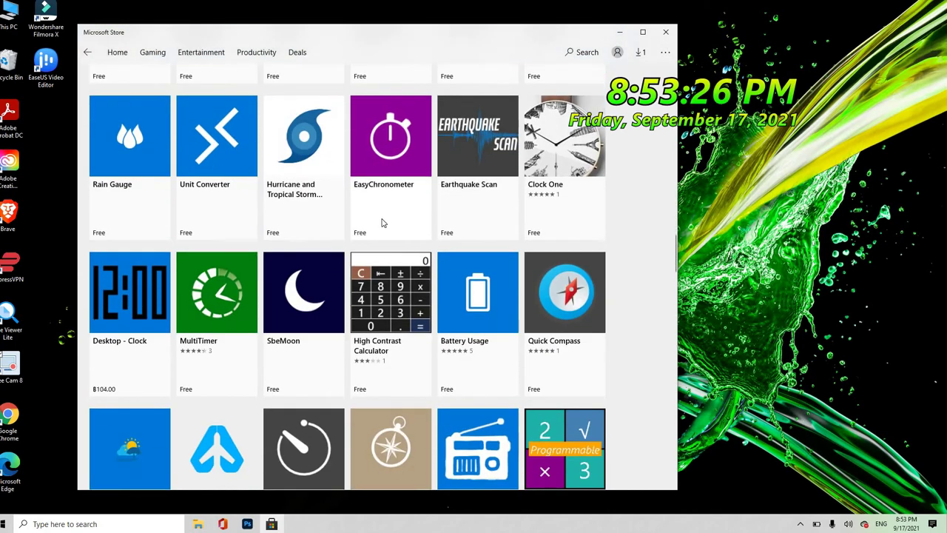
pyautogui.scroll(12, 382, 222)
pyautogui.scroll(7, 382, 222)
pyautogui.scroll(5, 383, 222)
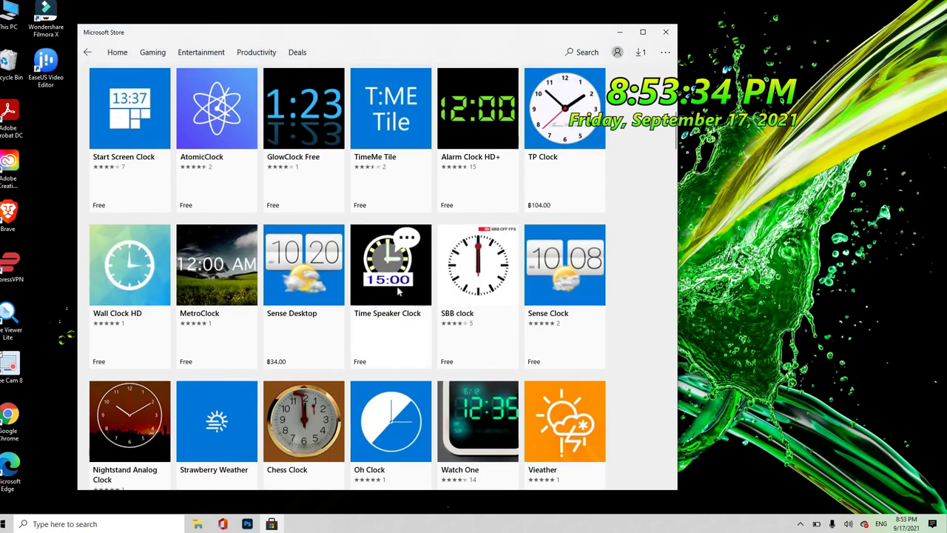
pyautogui.scroll(7, 397, 319)
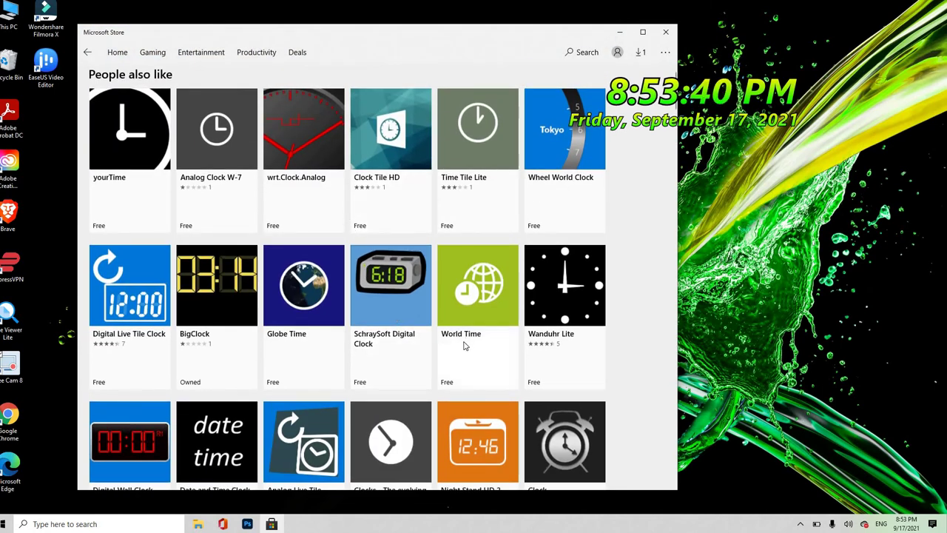
pyautogui.scroll(-4, 464, 345)
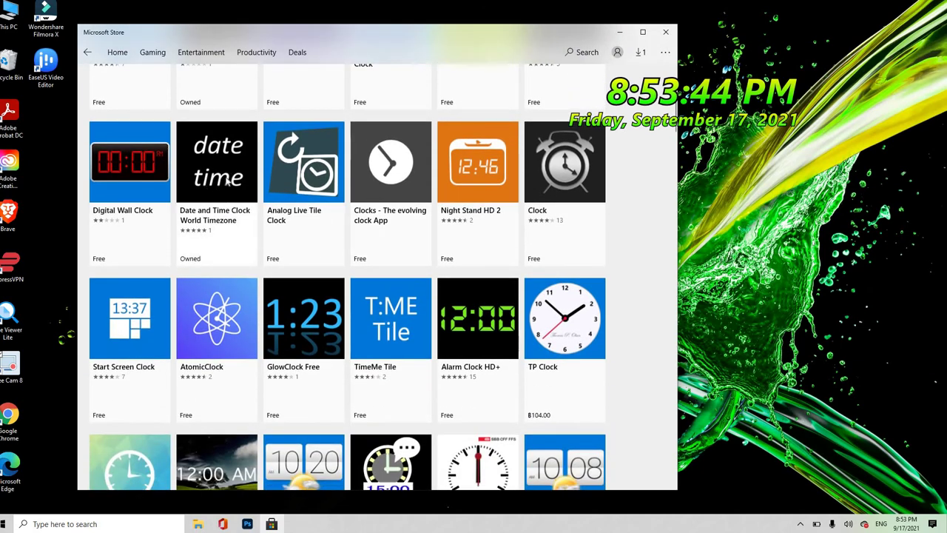
pyautogui.scroll(-1, 230, 186)
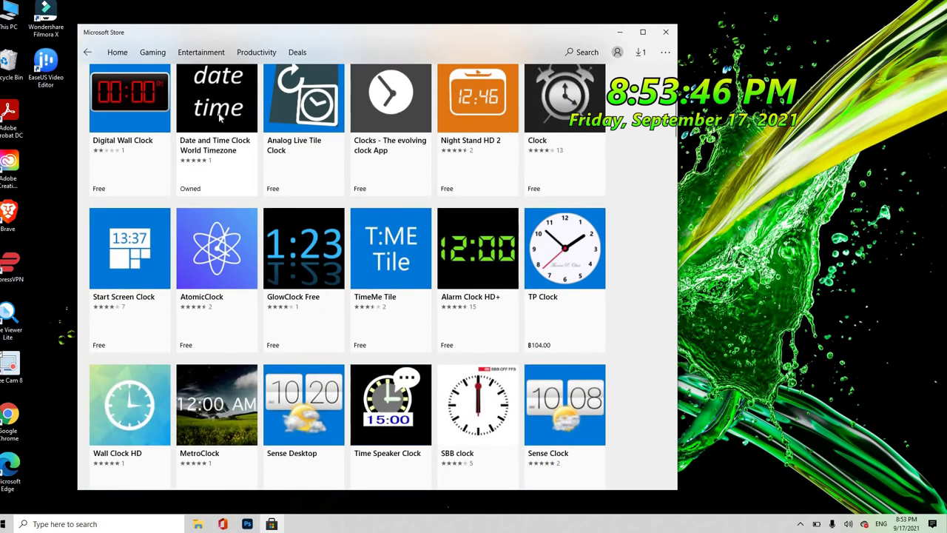
# Open the Date and Time Clock World Timezone listing and install the app
pyautogui.click(219, 115)
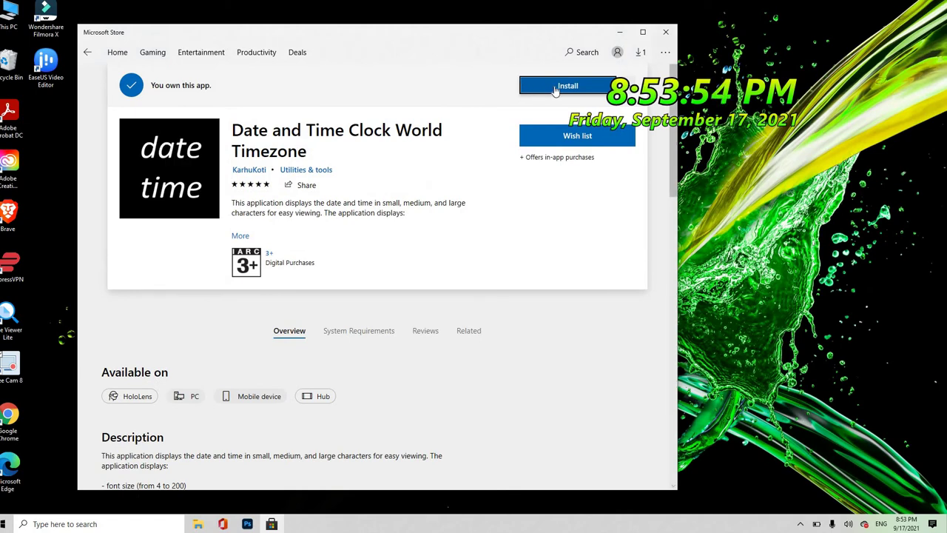
pyautogui.click(556, 88)
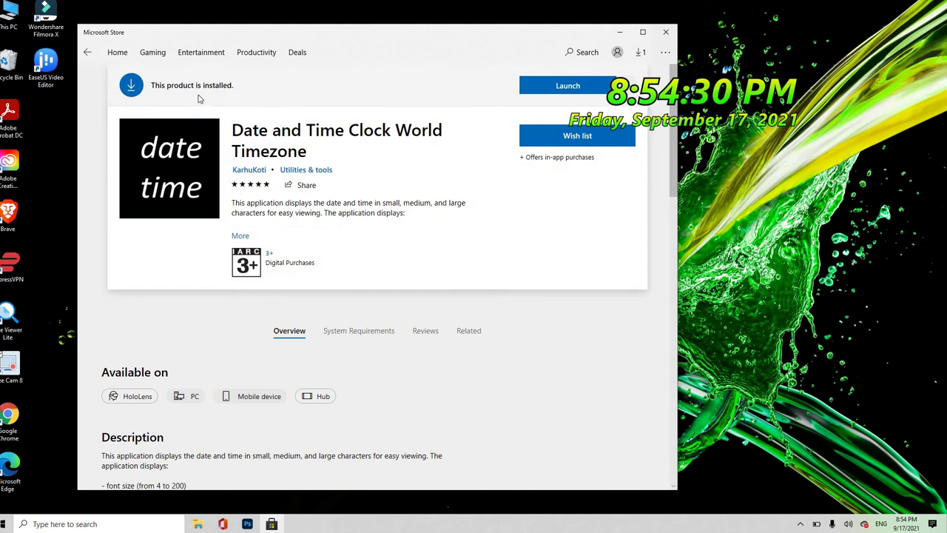
# Launch Date and Time Clock World Timezone and drag the green desktop clock to the top-right corner
pyautogui.click(559, 89)
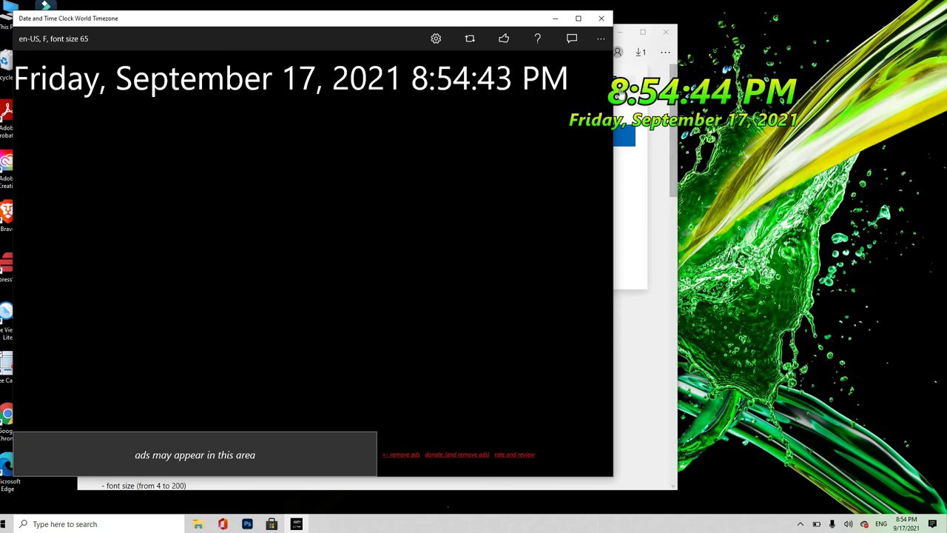
pyautogui.moveTo(623, 90); pyautogui.dragTo(754, 31)
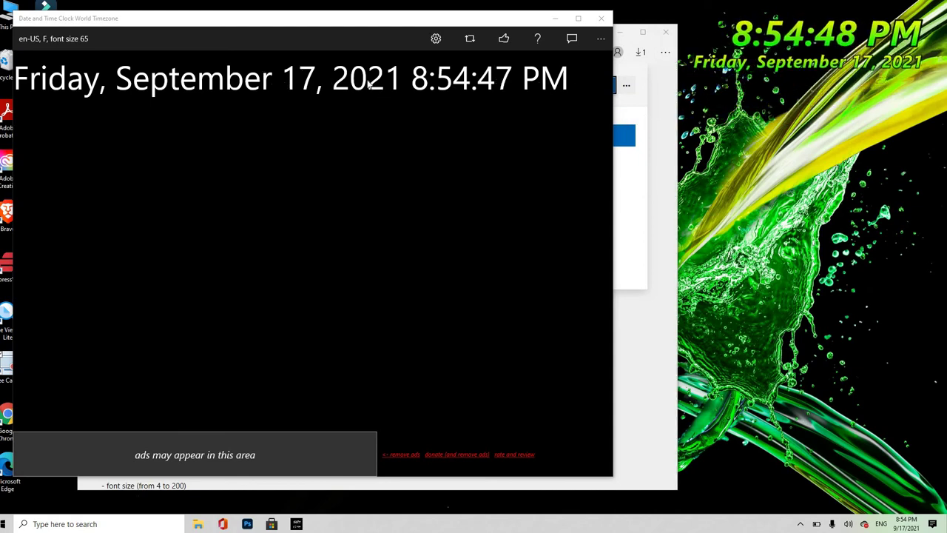